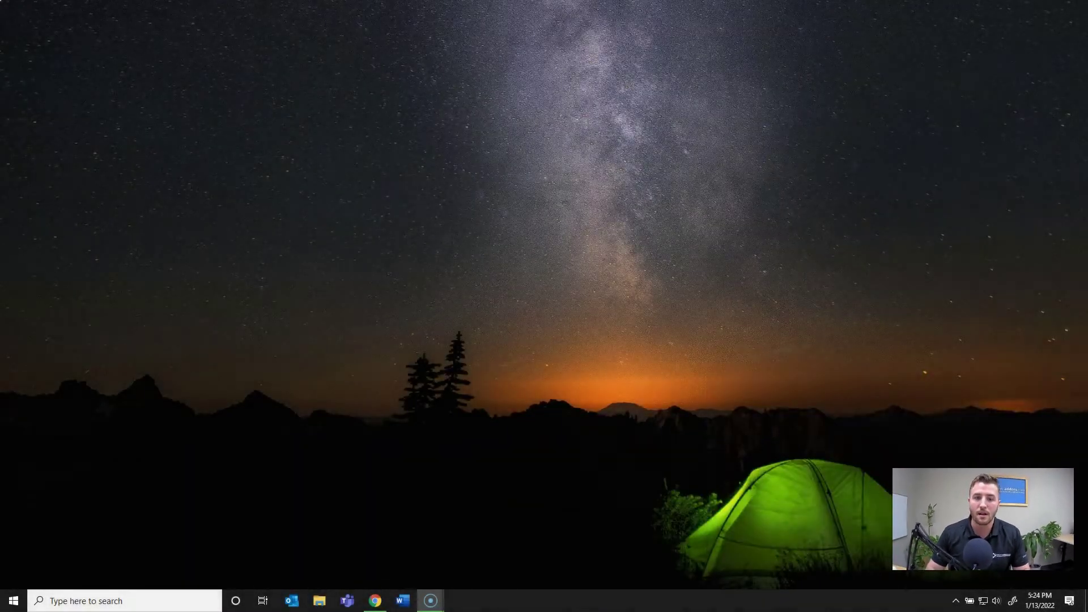
Restore the Dynamics dashboard window and open the My Active Contacts list of 4161 records
left_click(378, 601)
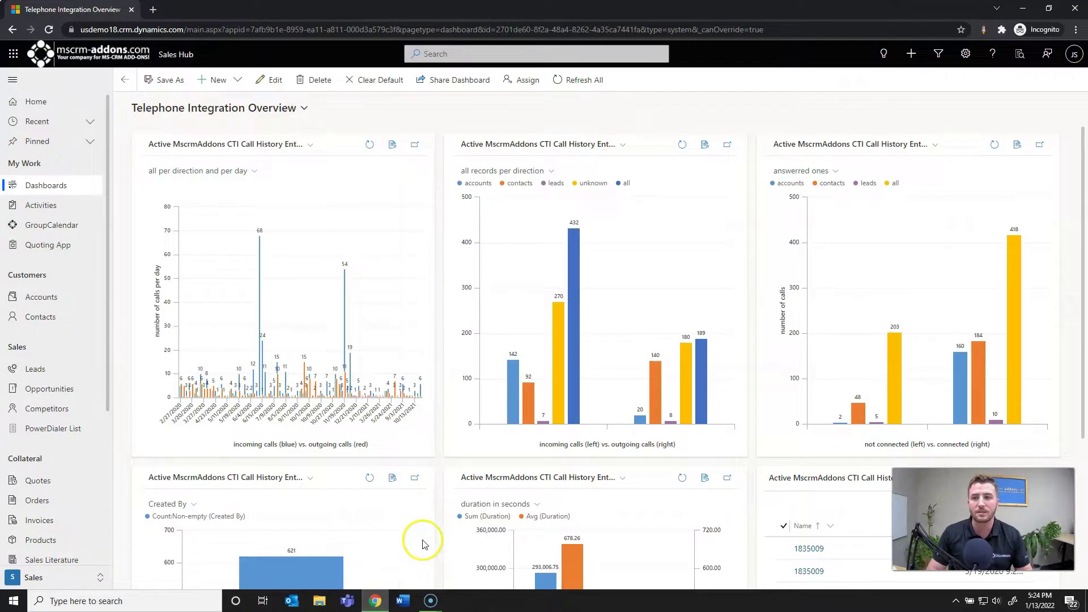
left_click(419, 522)
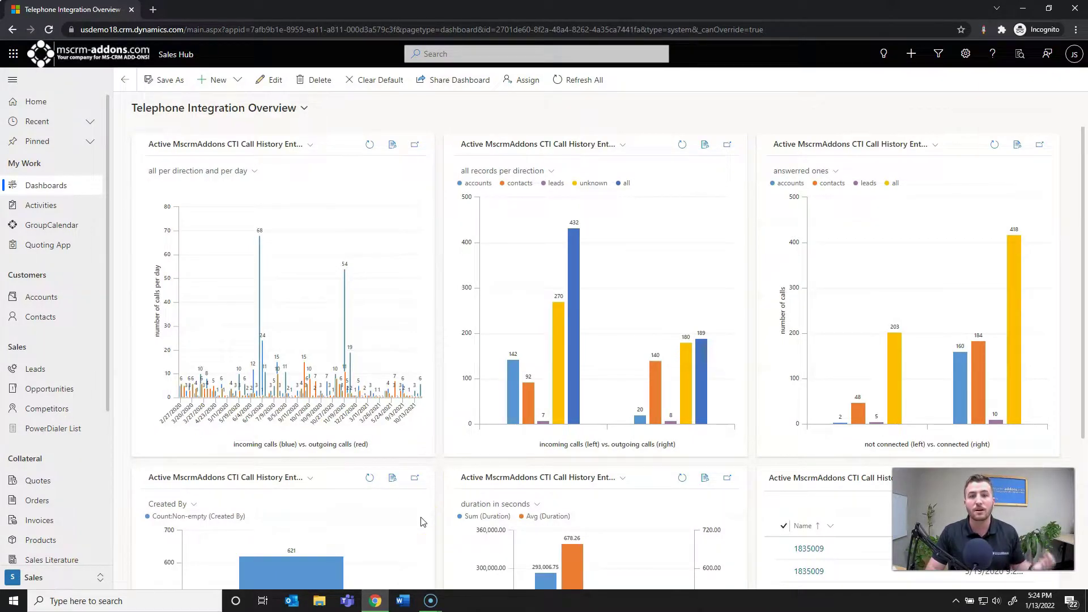
left_click(415, 512)
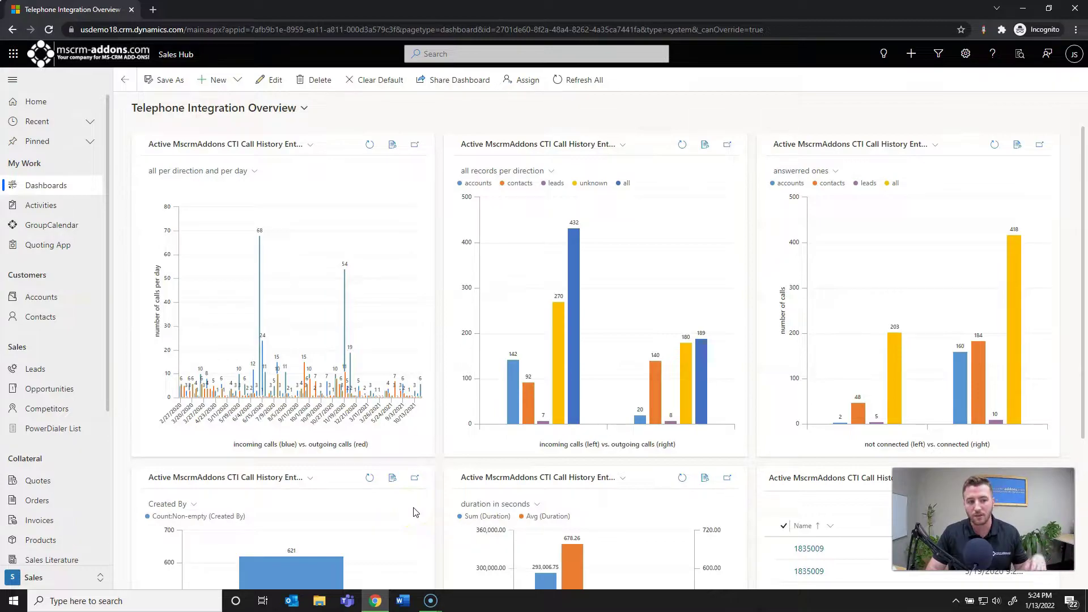
mouse_move(405, 505)
left_mouse_down()
mouse_move(352, 502)
mouse_move(161, 401)
left_mouse_up()
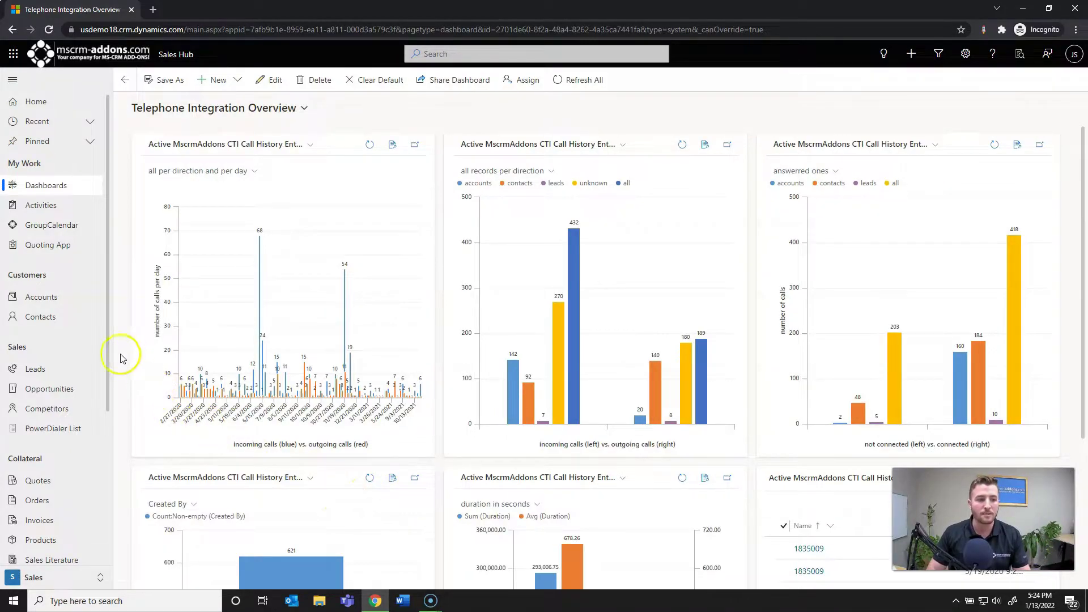
left_click_drag(106, 329, 102, 353)
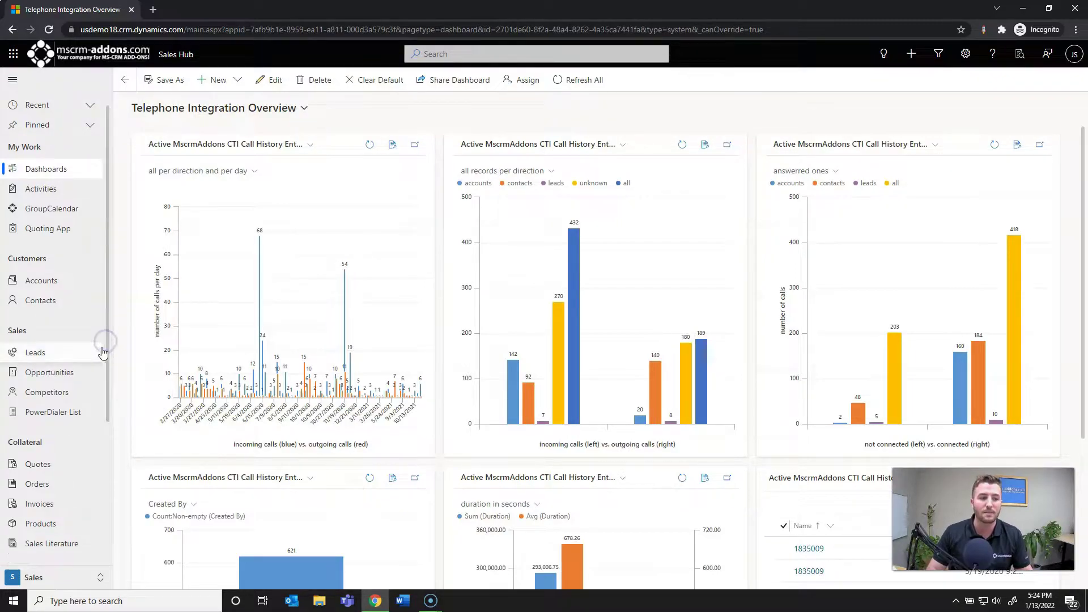
left_click(59, 304)
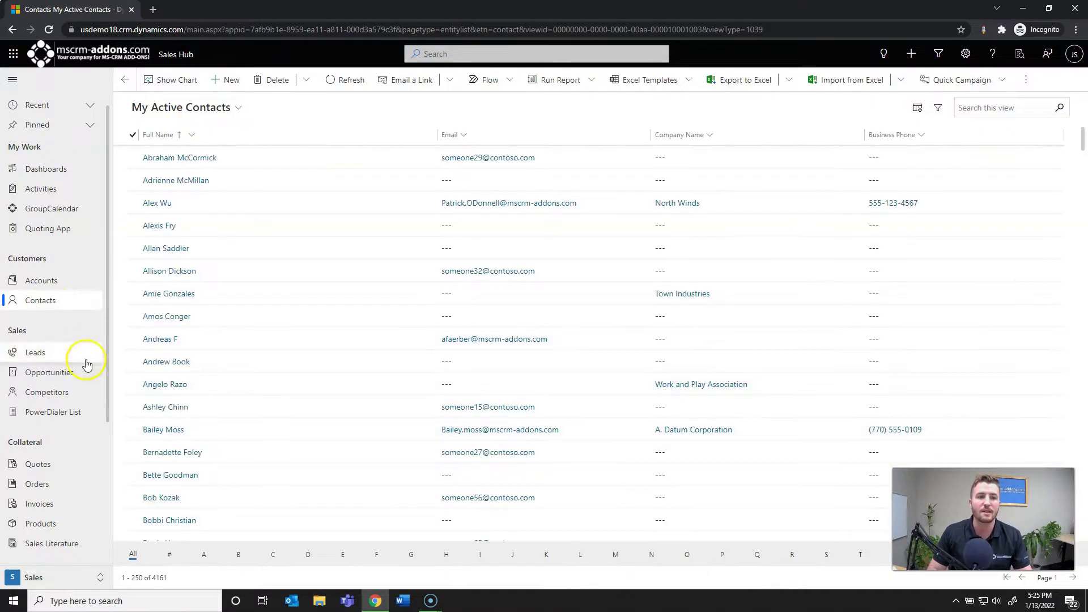
Open the A. Datum Corporation account manager's contact record and scroll through its summary and timeline
scroll(322, 433, "down", 1)
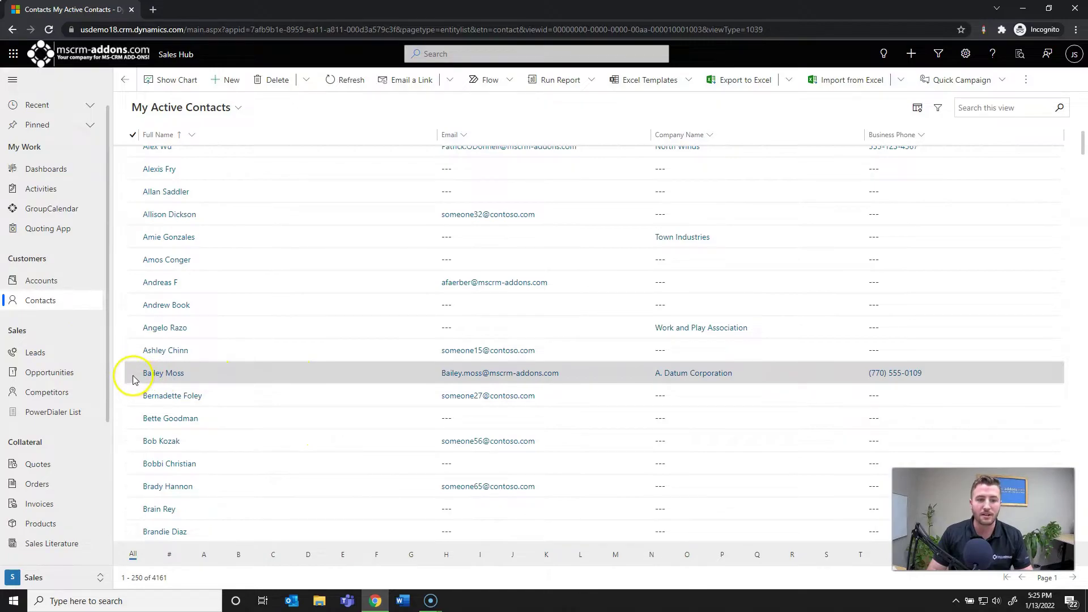
left_click(169, 377)
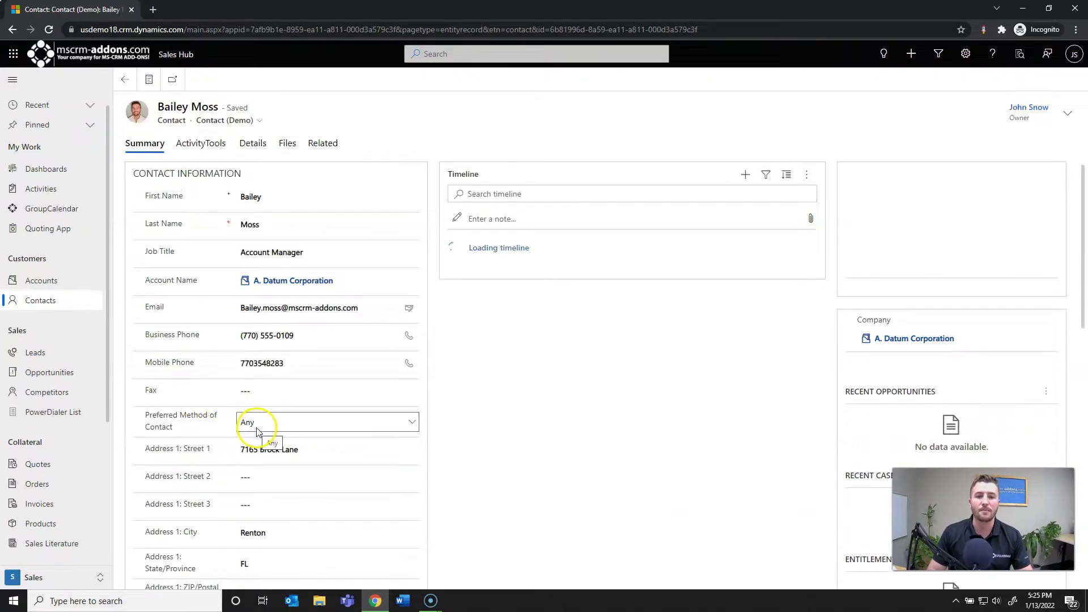
scroll(272, 431, "down", 4)
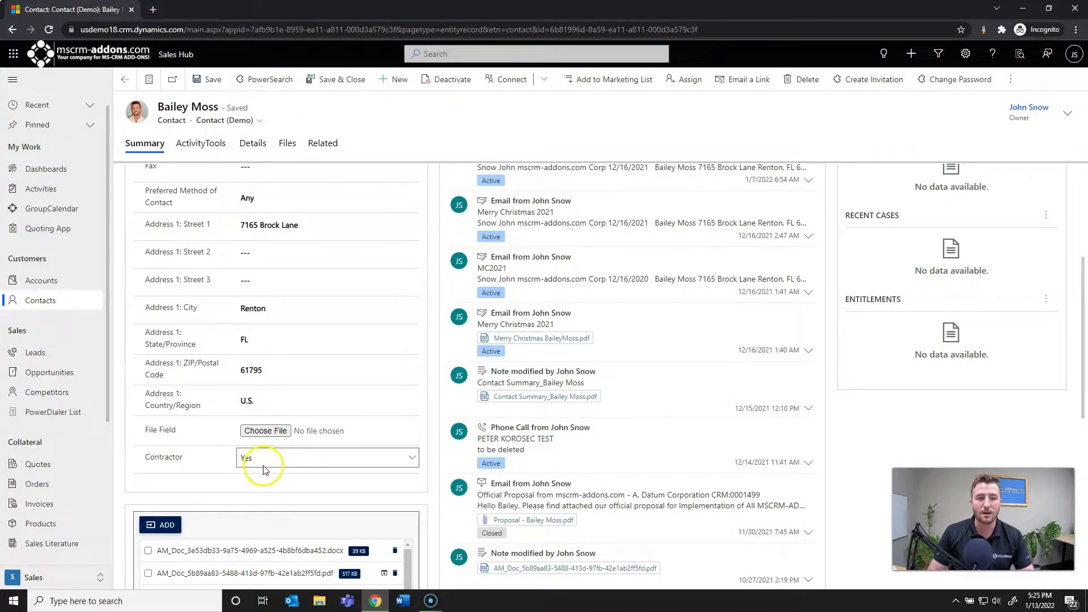
scroll(299, 470, "up", 2)
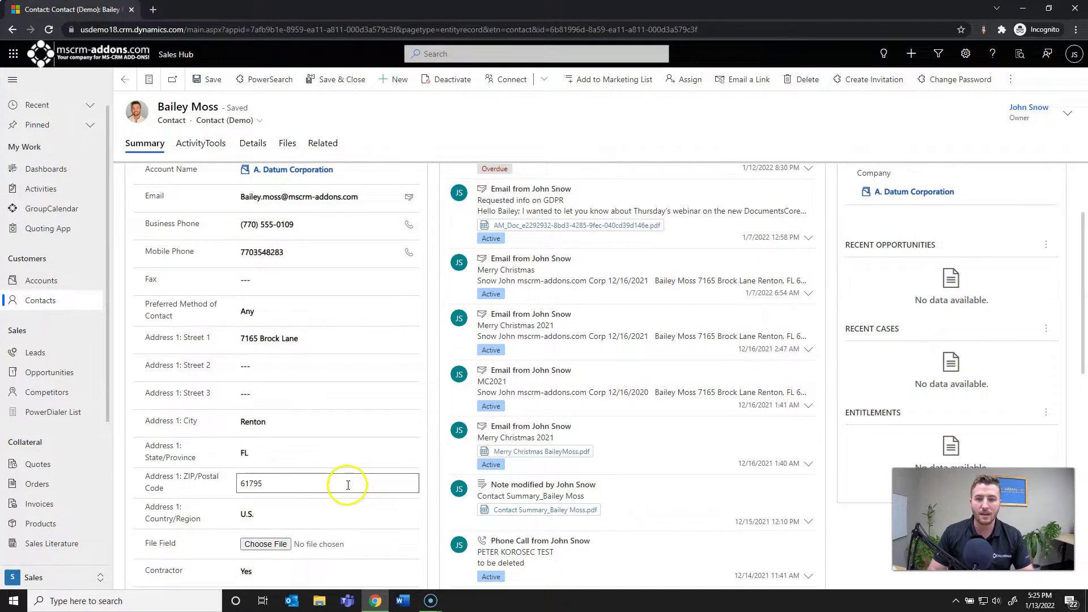
scroll(658, 426, "up", 2)
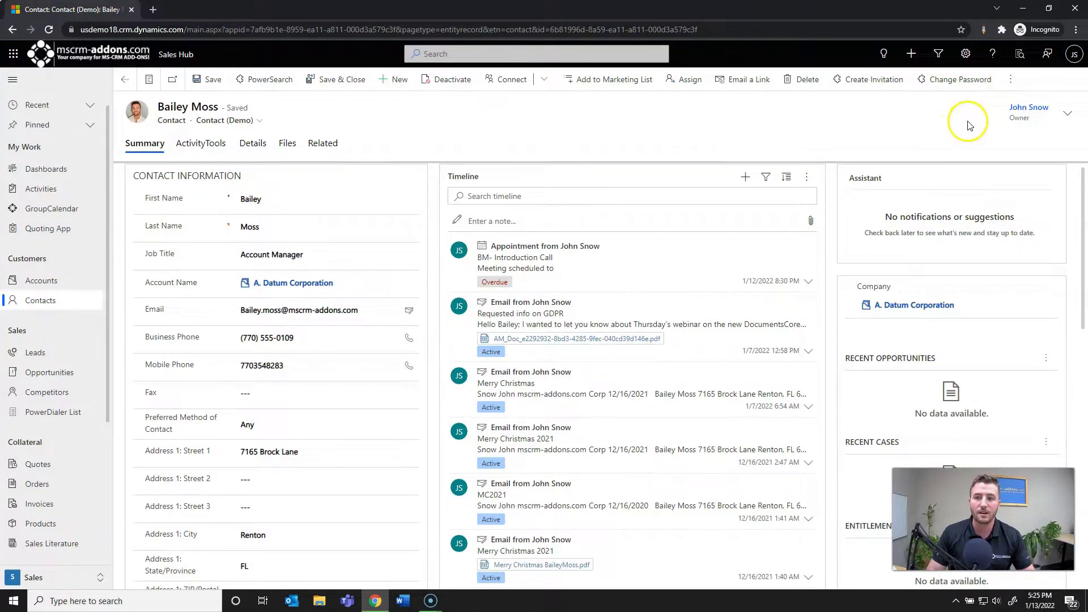
Run Create Document from the command bar overflow and choose the Employee Onboarding Package process
left_click(1011, 80)
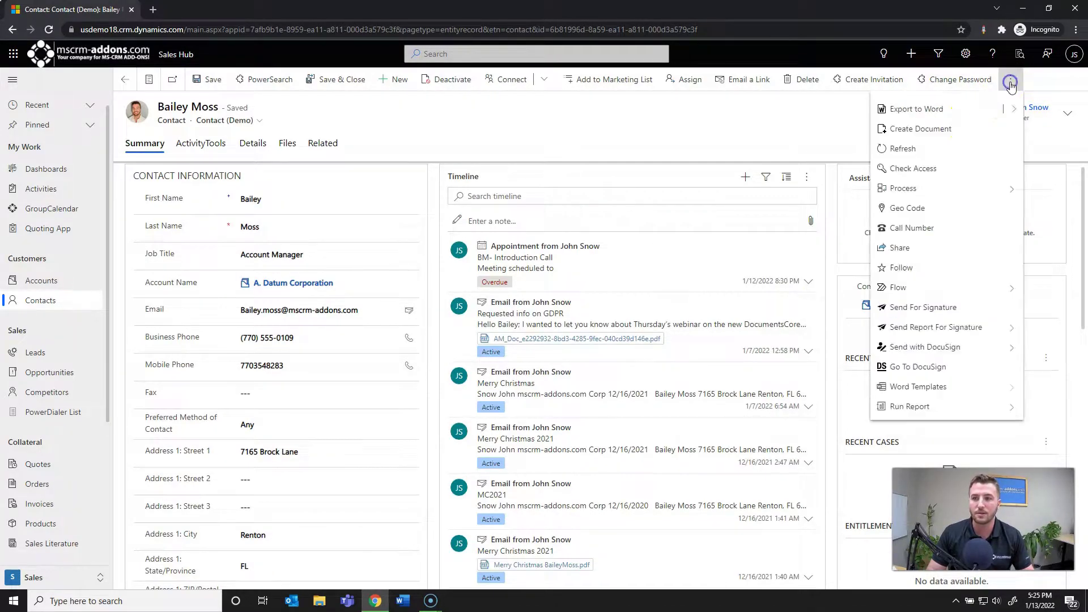
left_click(932, 132)
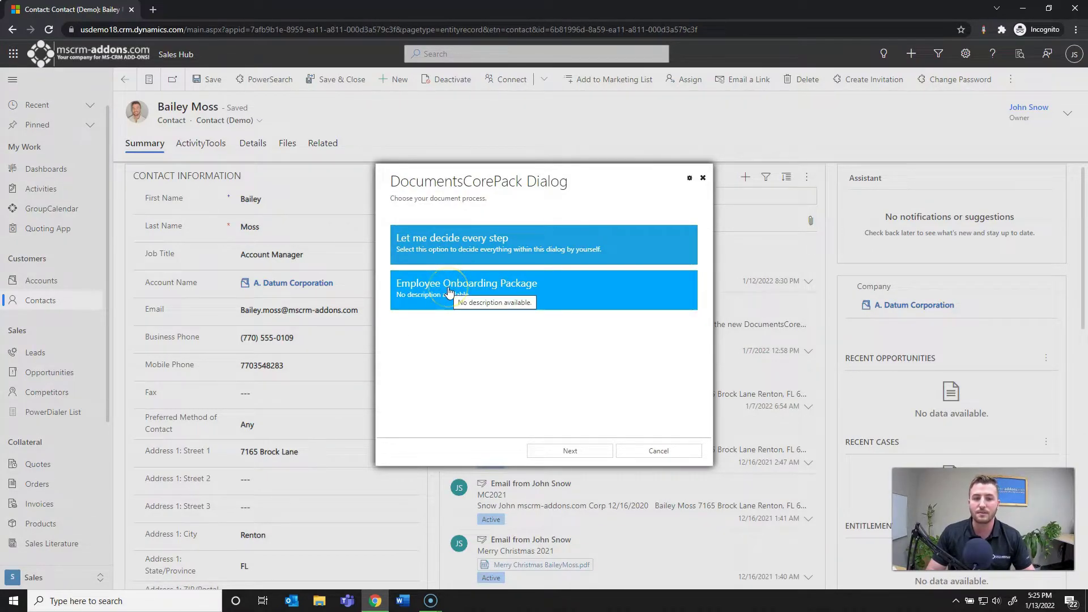
left_click(453, 293)
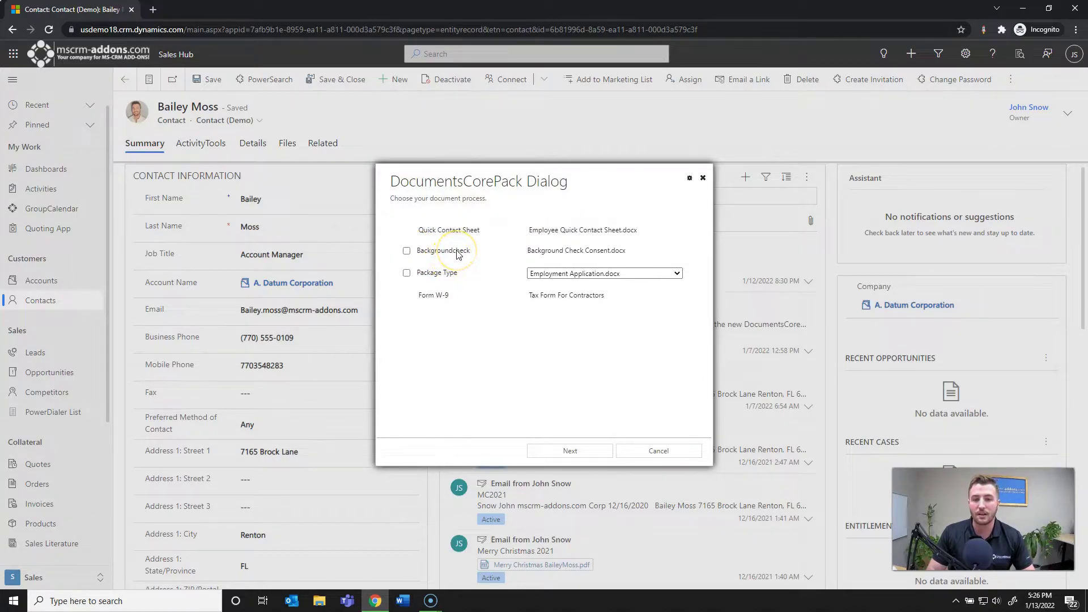
Include Backgroundcheck and Package Type set to NewHireForm.docx, then start generating the document
left_click(405, 251)
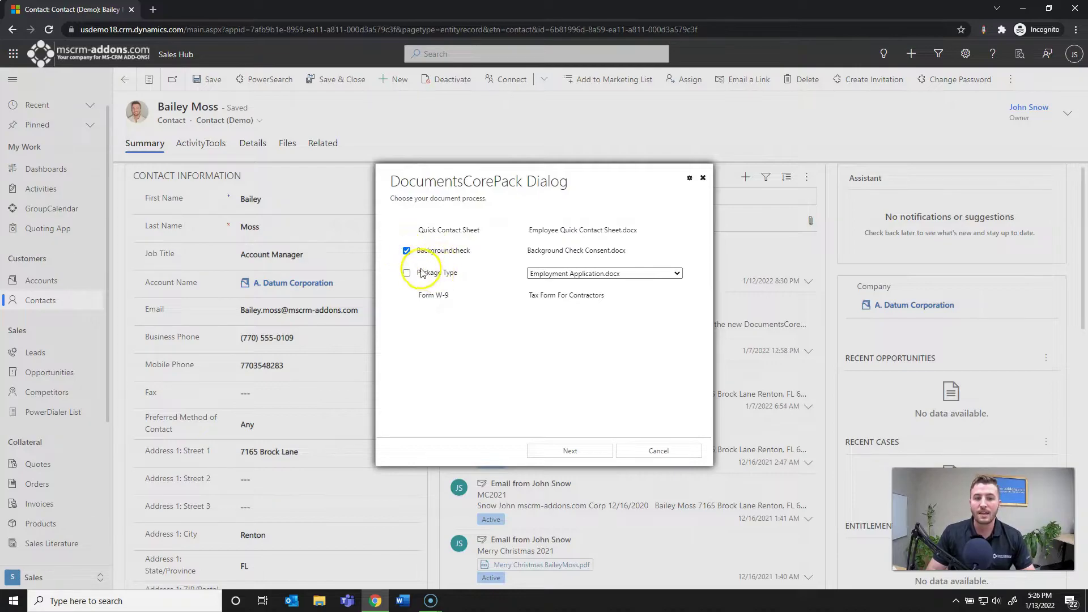
left_click(558, 274)
left_click(563, 275)
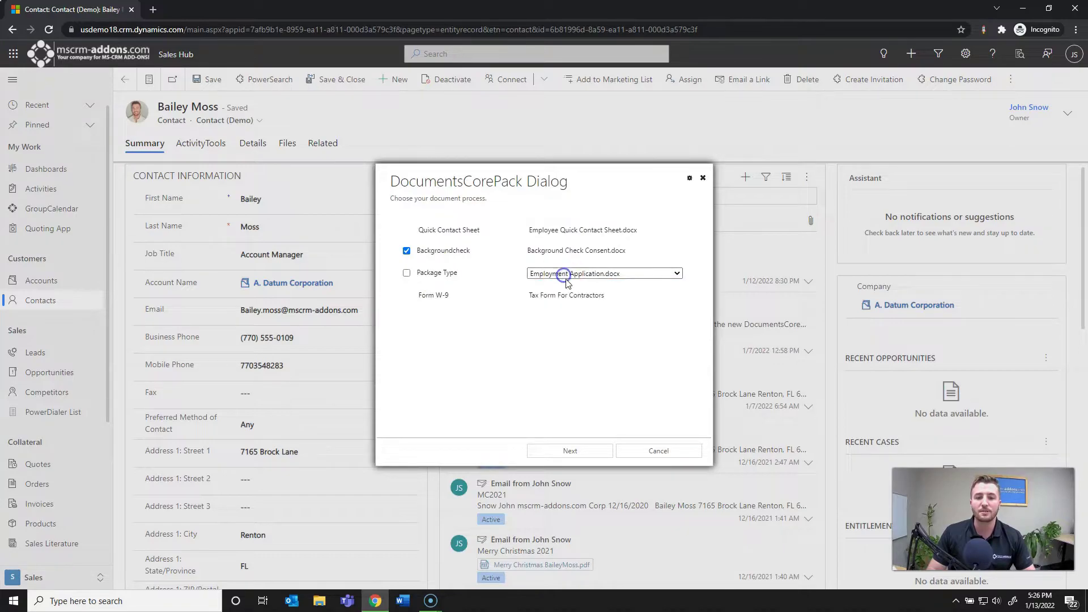
left_click(564, 274)
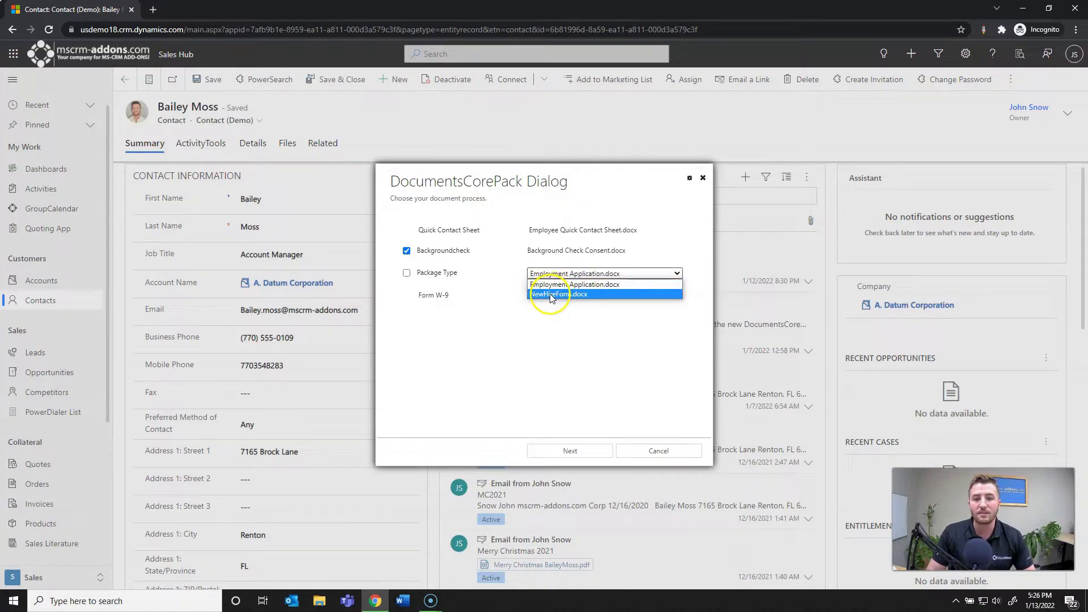
left_click(552, 295)
left_click(407, 273)
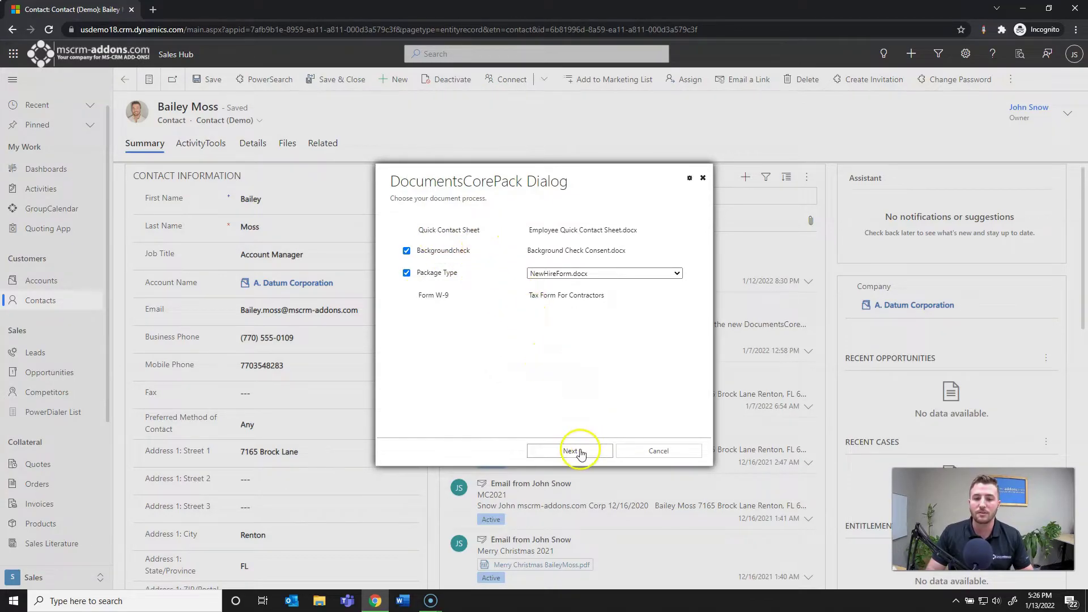
left_click(581, 454)
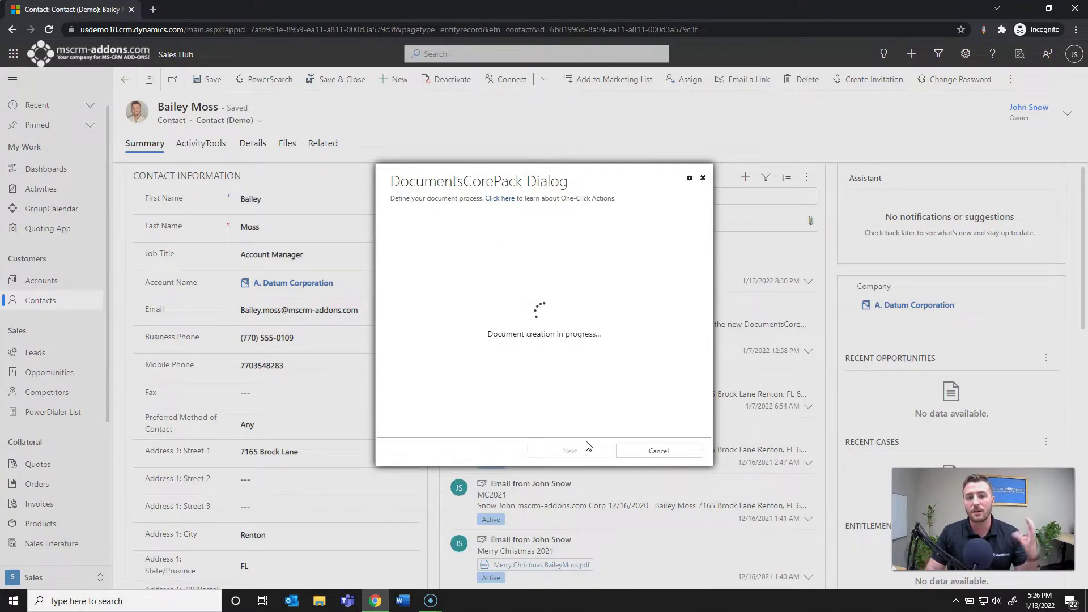
Finish generation to get the 'Employee Onboard Package - Please Complete' email draft with the PDF attached
left_click(593, 437)
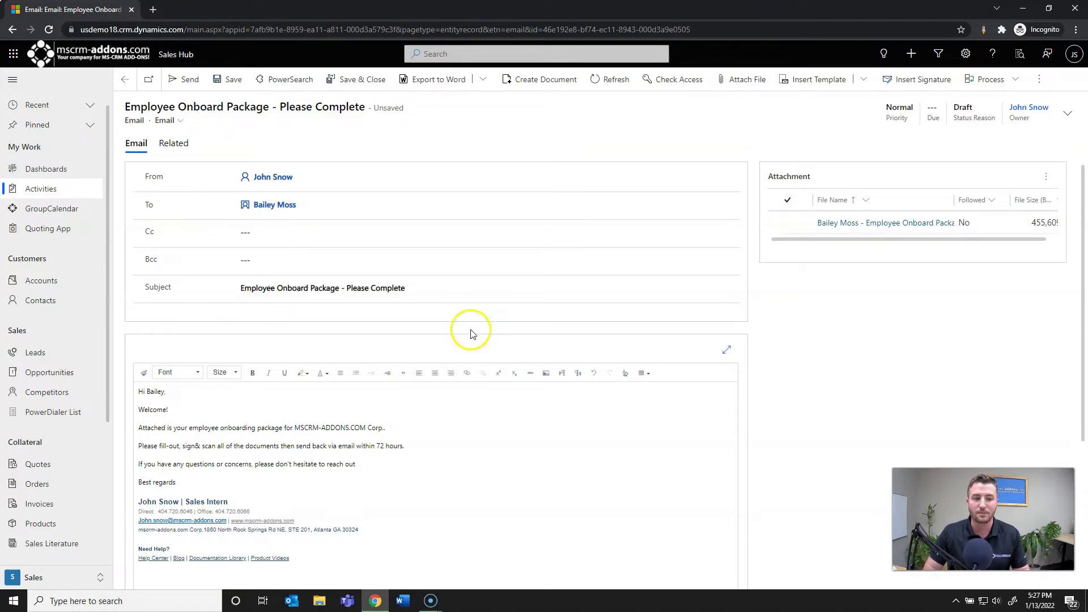
left_click(342, 258)
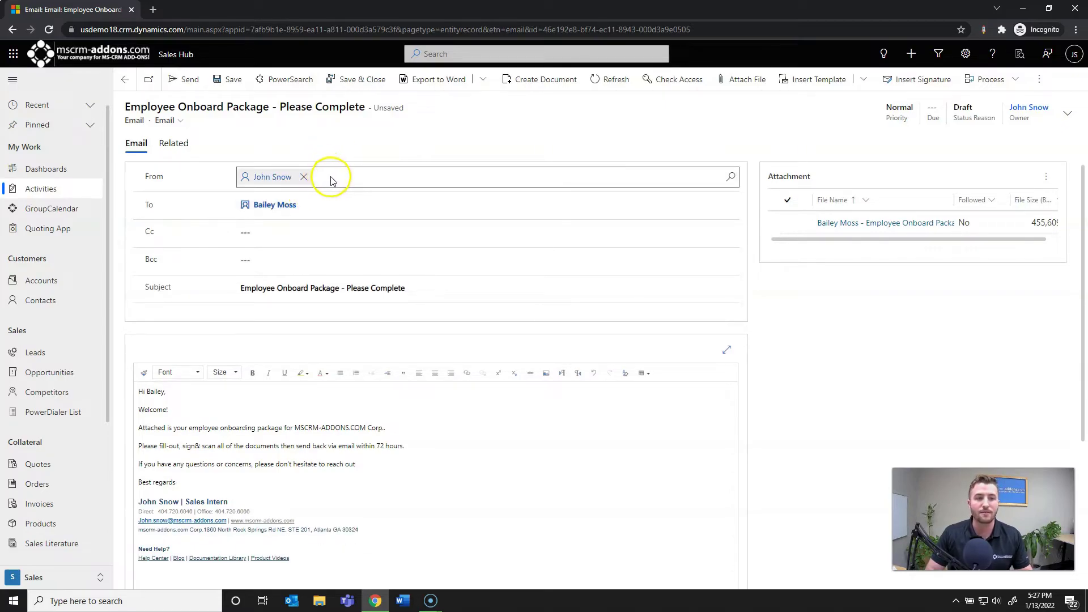
left_click(349, 204)
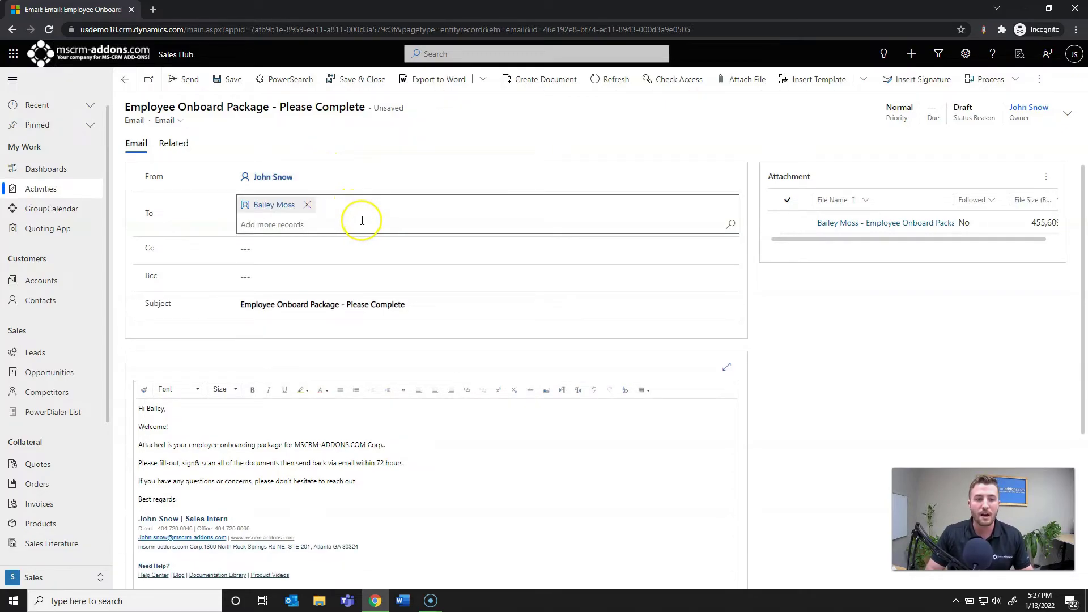
left_click(364, 287)
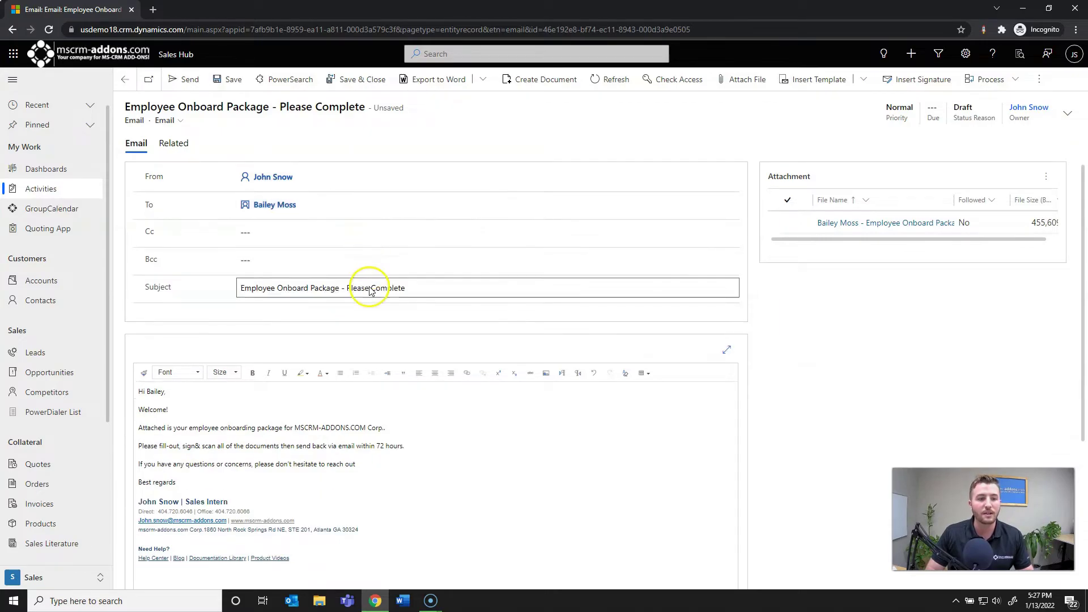
Open the attached onboarding package PDF in Attachment preview
left_click(855, 227)
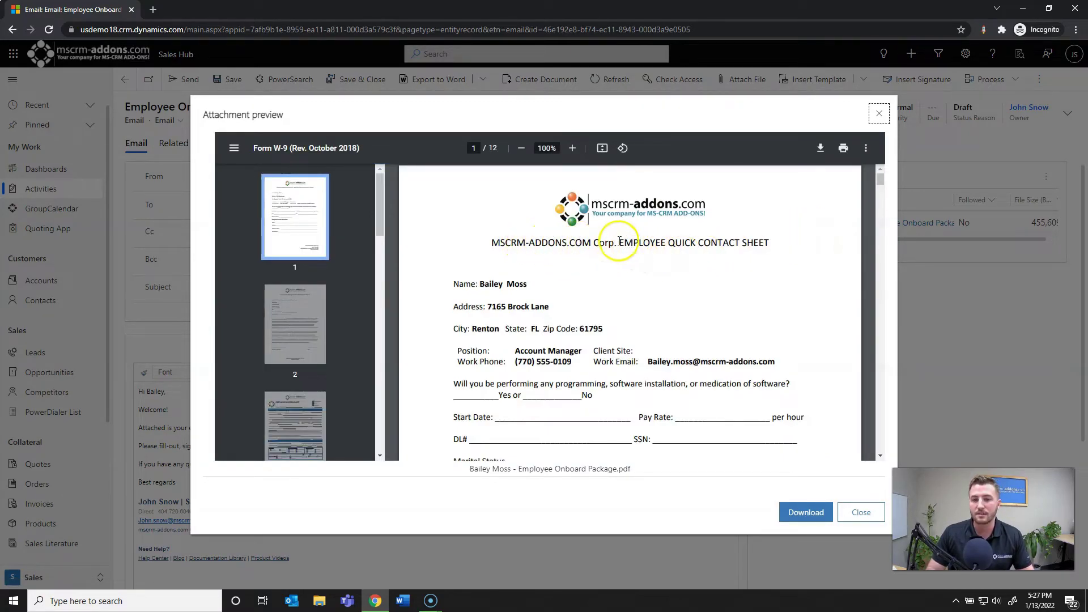
scroll(555, 279, "down", 2)
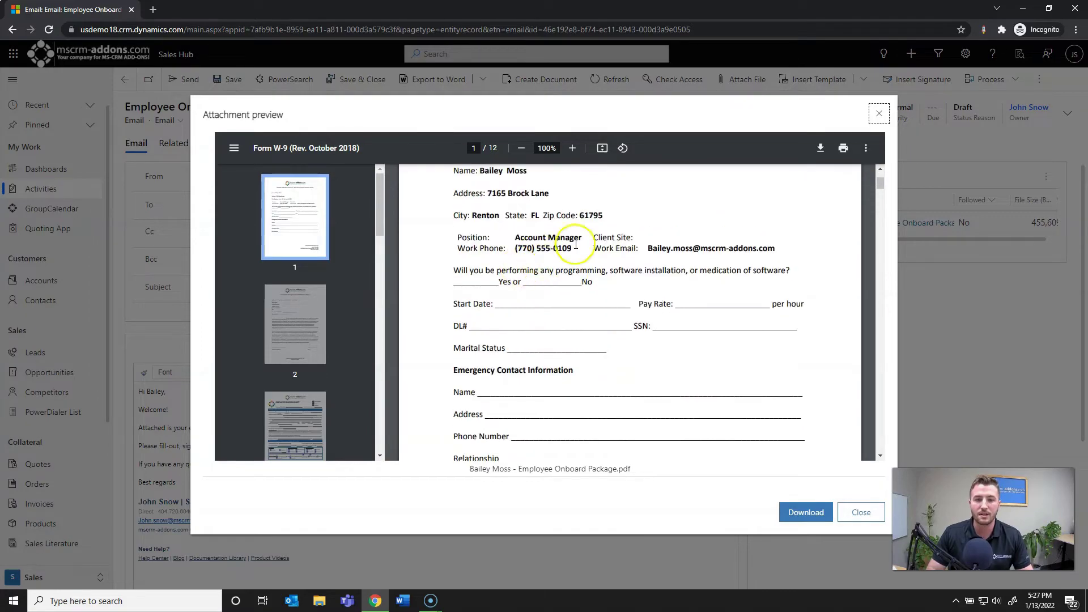
scroll(544, 255, "up", 1)
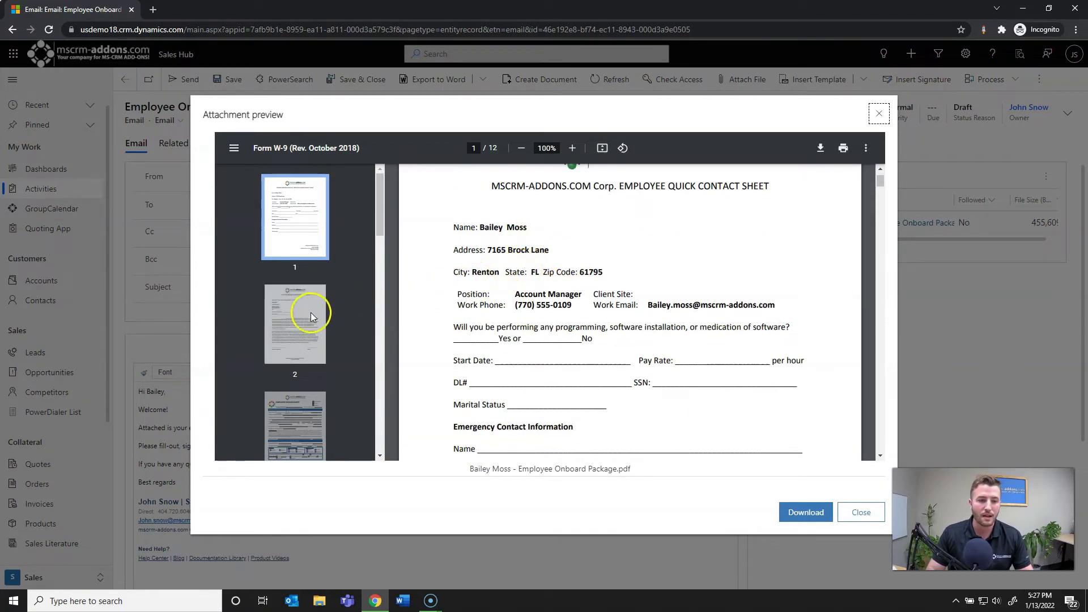
View pages 2, 3 and 7: background check consent, employee record sheet, and Form W-9
left_click(295, 306)
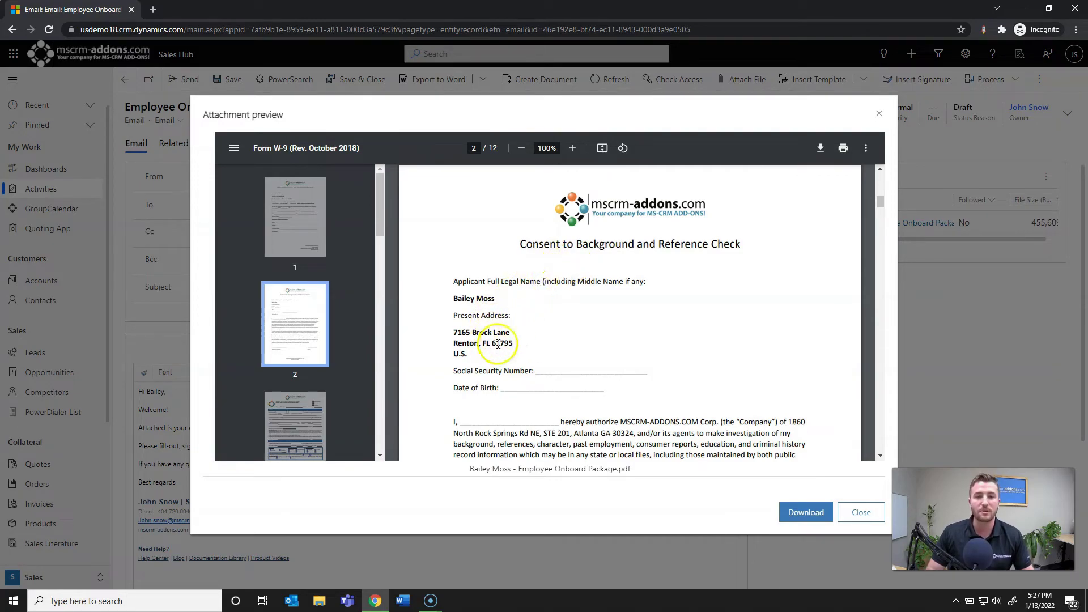
scroll(476, 360, "down", 1)
scroll(340, 349, "down", 2)
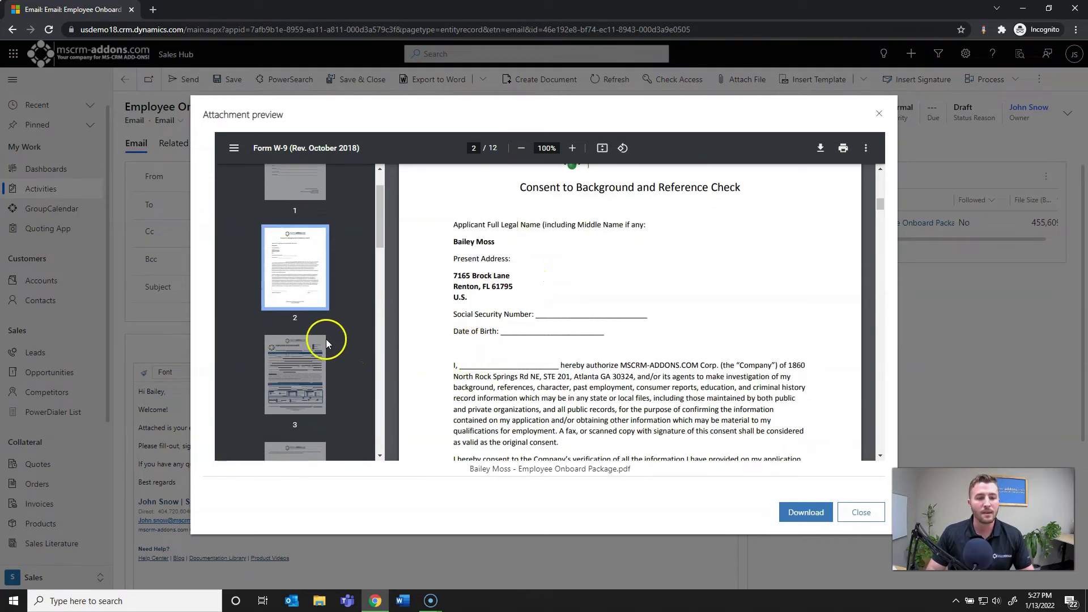
left_click(303, 332)
scroll(305, 336, "down", 2)
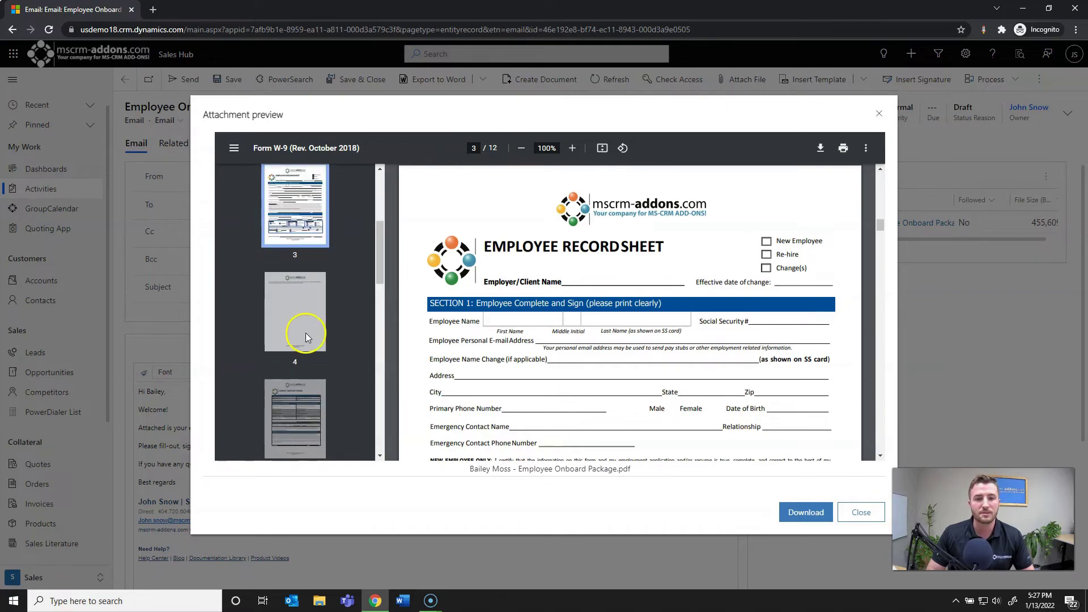
scroll(305, 335, "down", 5)
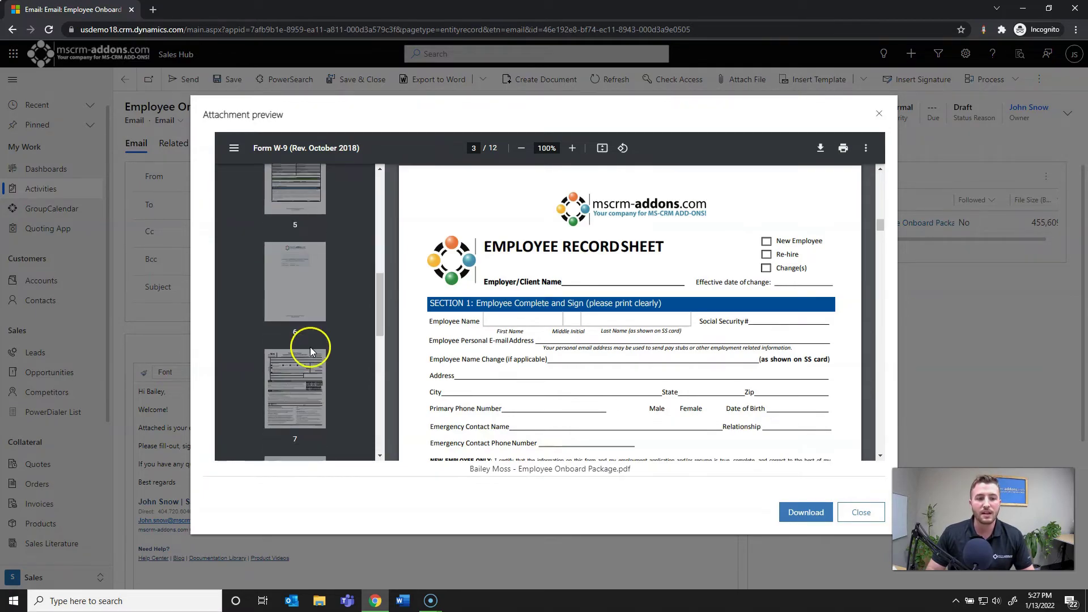
left_click(311, 349)
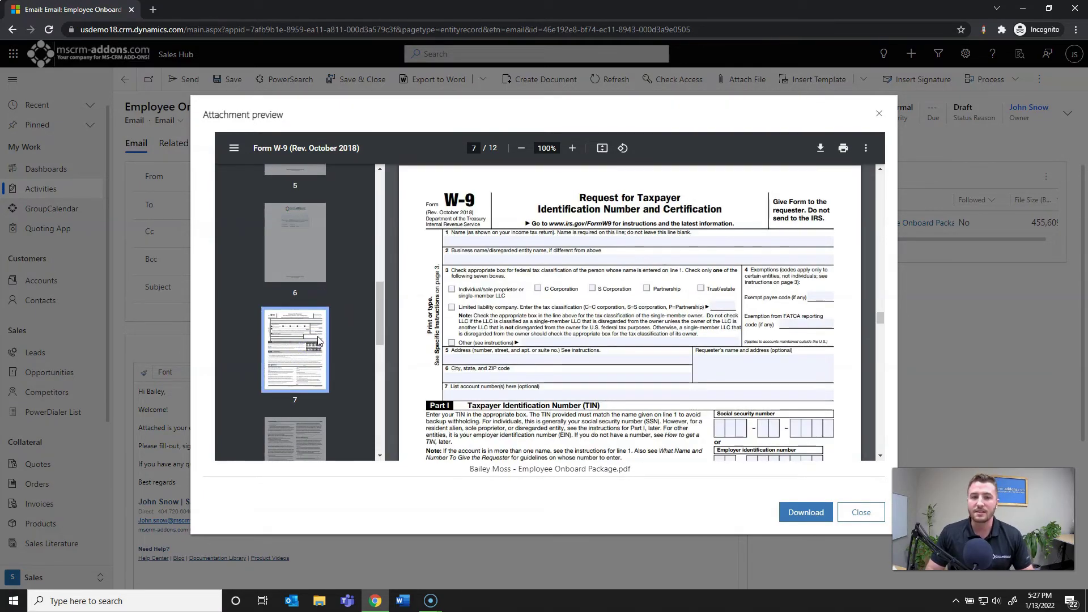
scroll(324, 355, "down", 2)
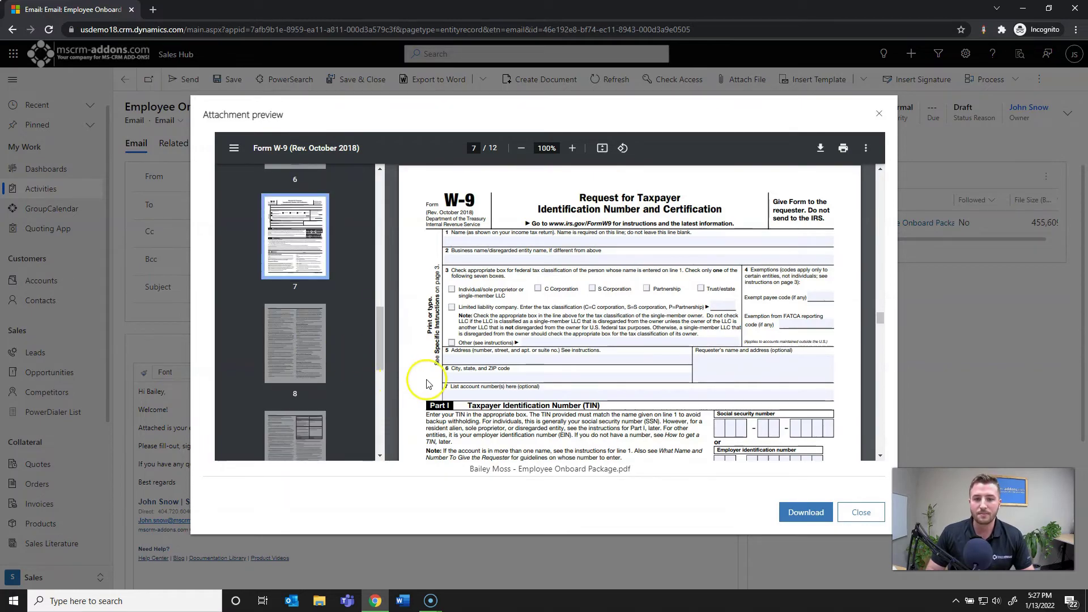